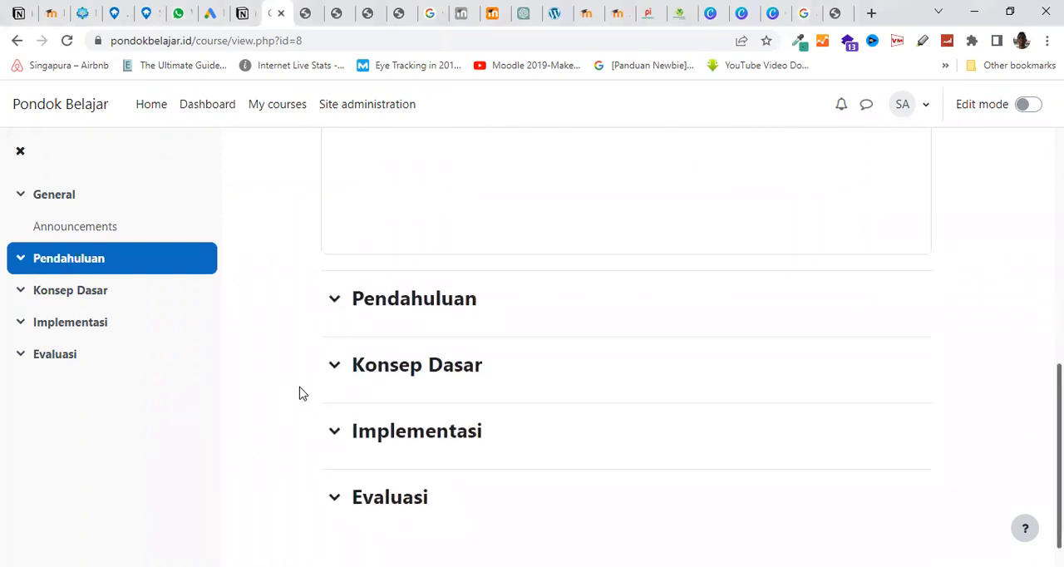
Look over the course page's topics from General through Evaluasi
{"action": "scroll", "coordinate": [302, 393], "scroll_direction": "up", "scroll_amount": 2}
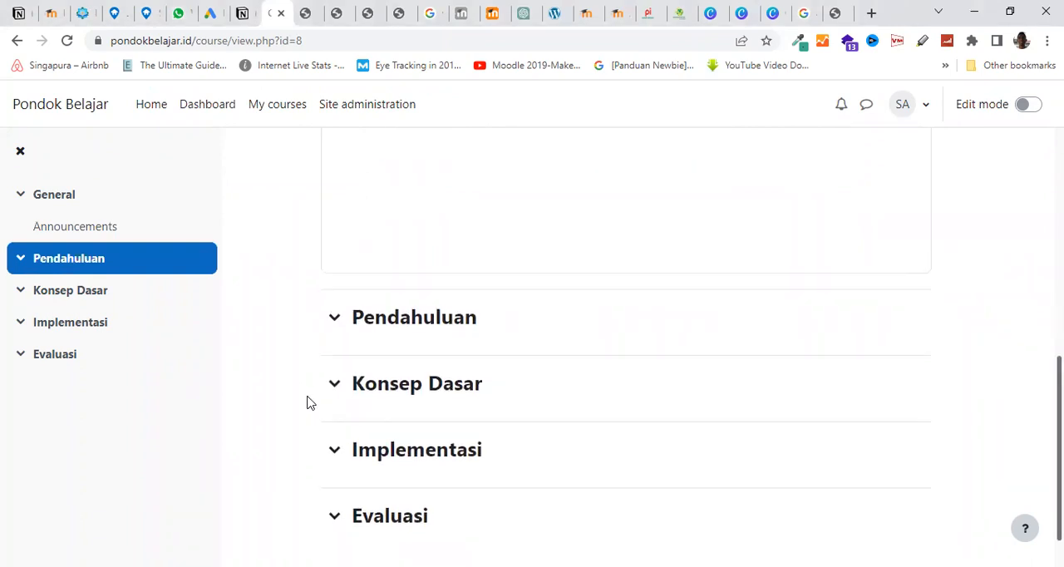
{"action": "scroll", "coordinate": [297, 396], "scroll_direction": "up", "scroll_amount": 2}
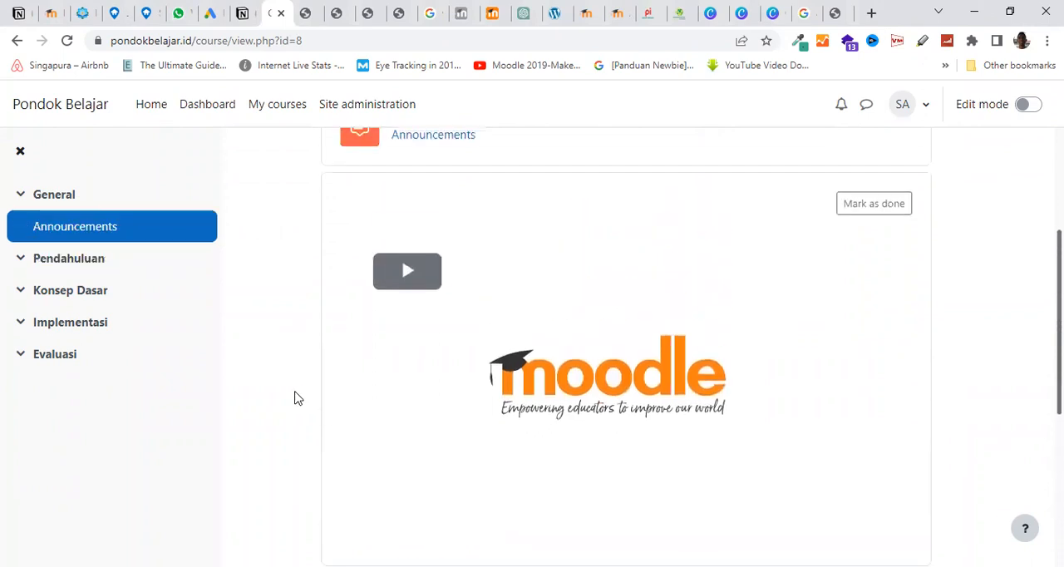
{"action": "scroll", "coordinate": [297, 398], "scroll_direction": "up", "scroll_amount": 3}
{"action": "scroll", "coordinate": [296, 397], "scroll_direction": "down", "scroll_amount": 3}
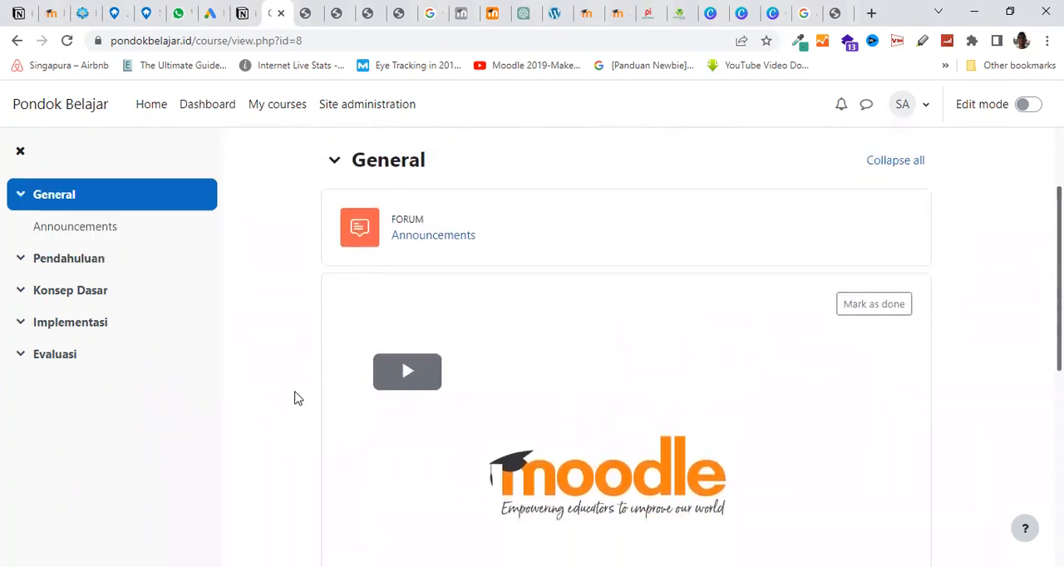
{"action": "scroll", "coordinate": [294, 398], "scroll_direction": "down", "scroll_amount": 2}
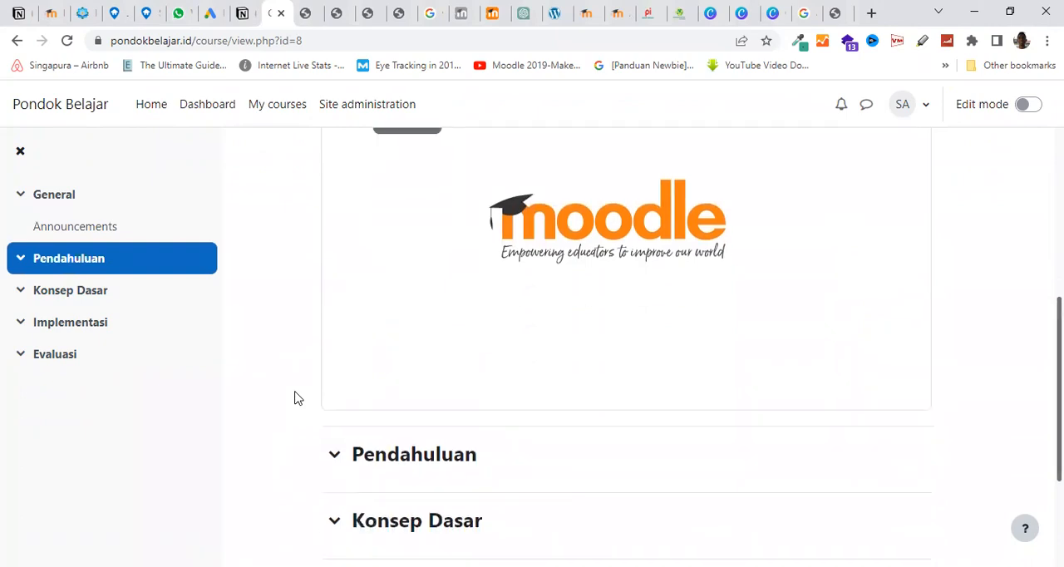
{"action": "scroll", "coordinate": [294, 398], "scroll_direction": "down", "scroll_amount": 1}
{"action": "scroll", "coordinate": [295, 398], "scroll_direction": "up", "scroll_amount": 2}
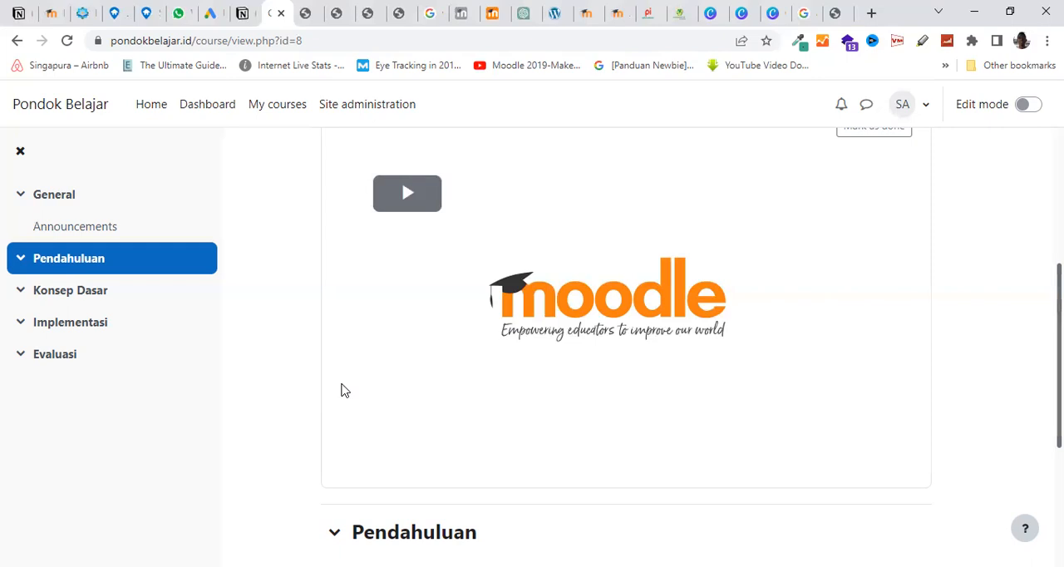
{"action": "scroll", "coordinate": [345, 392], "scroll_direction": "down", "scroll_amount": 3}
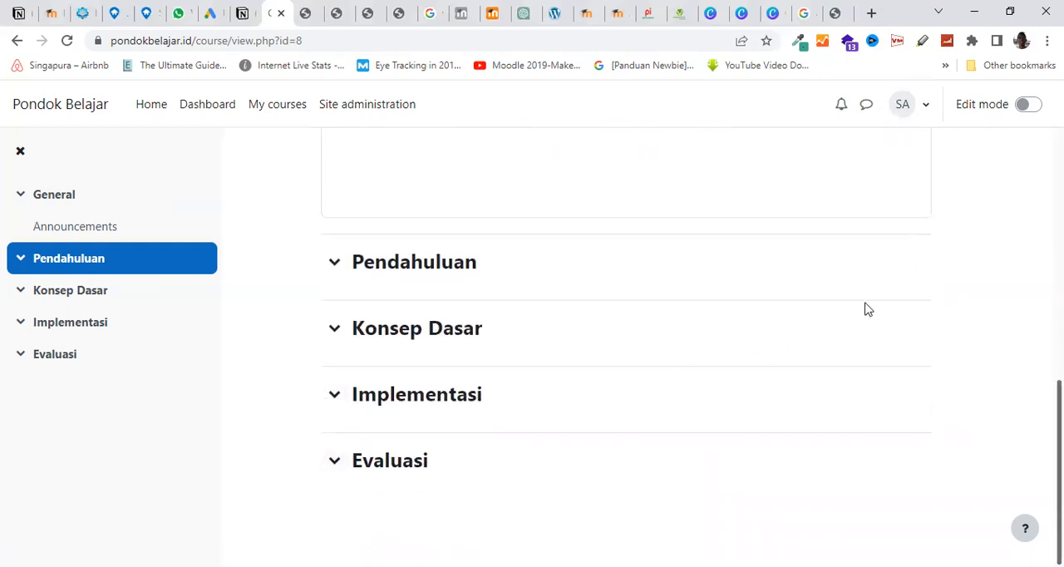
Turn on editing for the course and start adding a Quiz activity to the Evaluasi topic
{"action": "left_click", "coordinate": [1029, 104]}
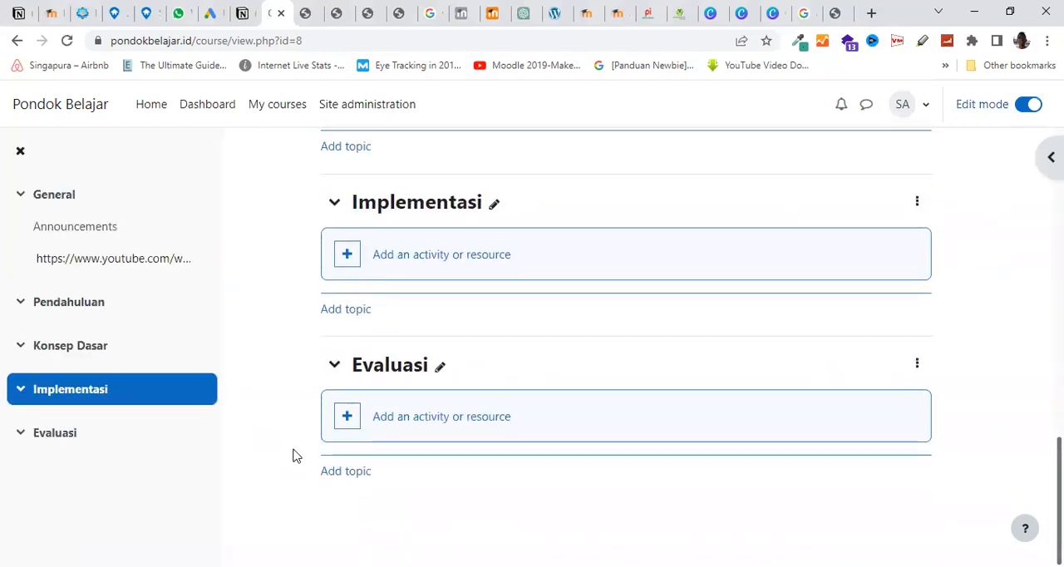
{"action": "left_click", "coordinate": [411, 426]}
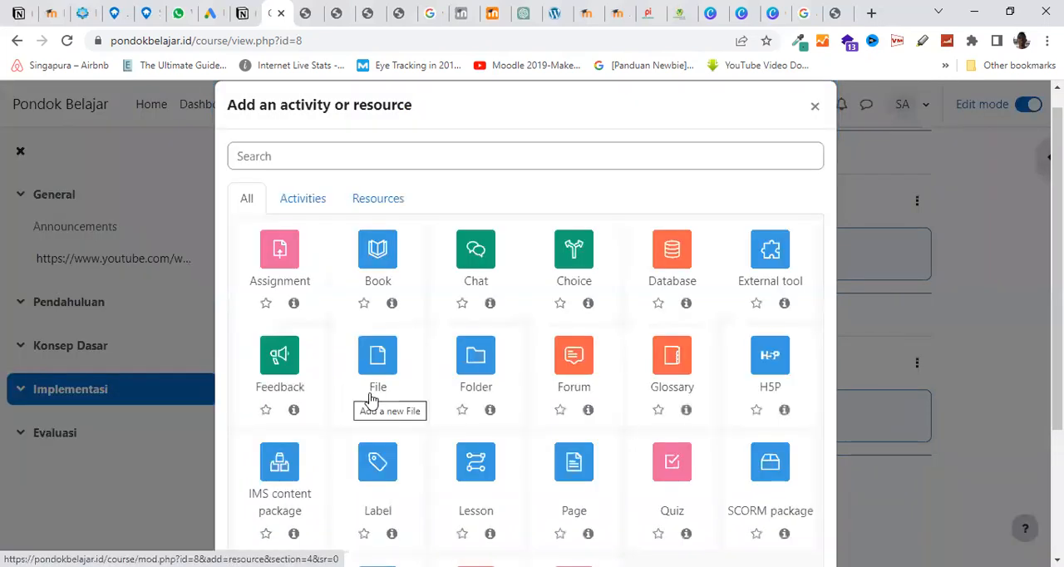
{"action": "scroll", "coordinate": [383, 412], "scroll_direction": "down", "scroll_amount": 3}
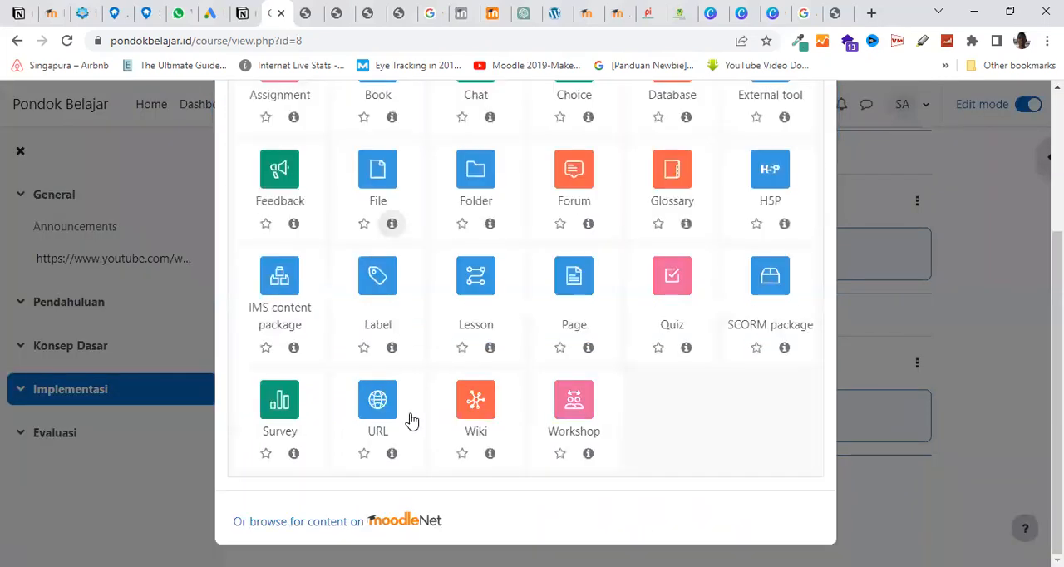
{"action": "left_click", "coordinate": [671, 305]}
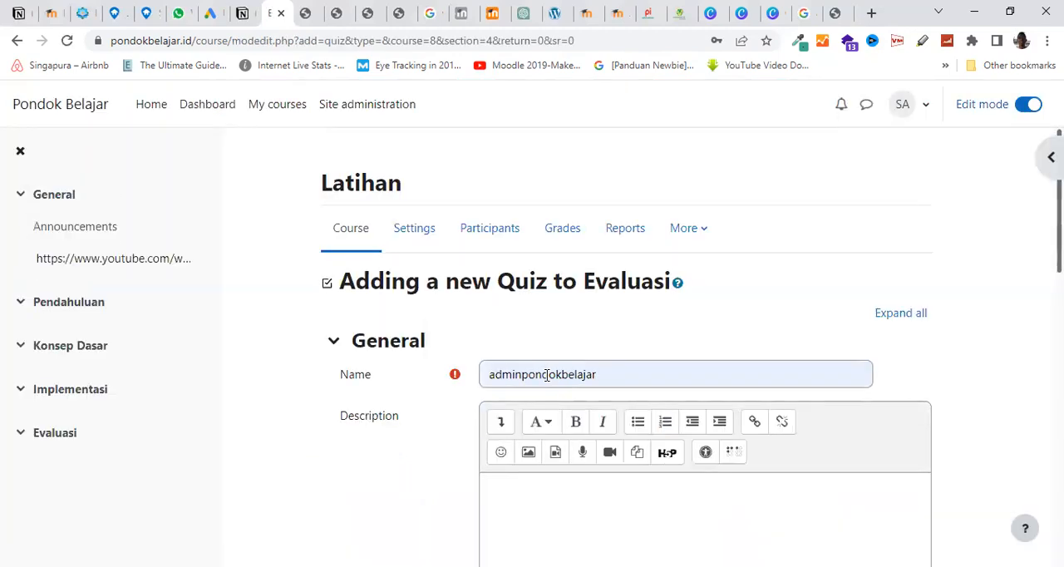
Replace the prefilled name of the new activity with "Quiz"
{"action": "key", "text": "ctrl+a"}
{"action": "left_click", "coordinate": [546, 374]}
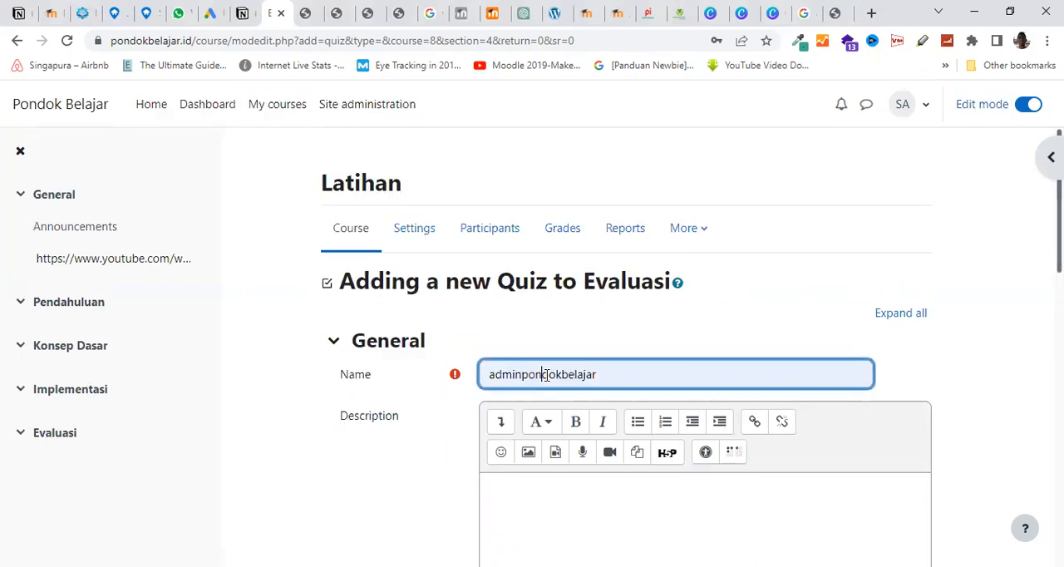
{"action": "key", "text": "ctrl+a"}
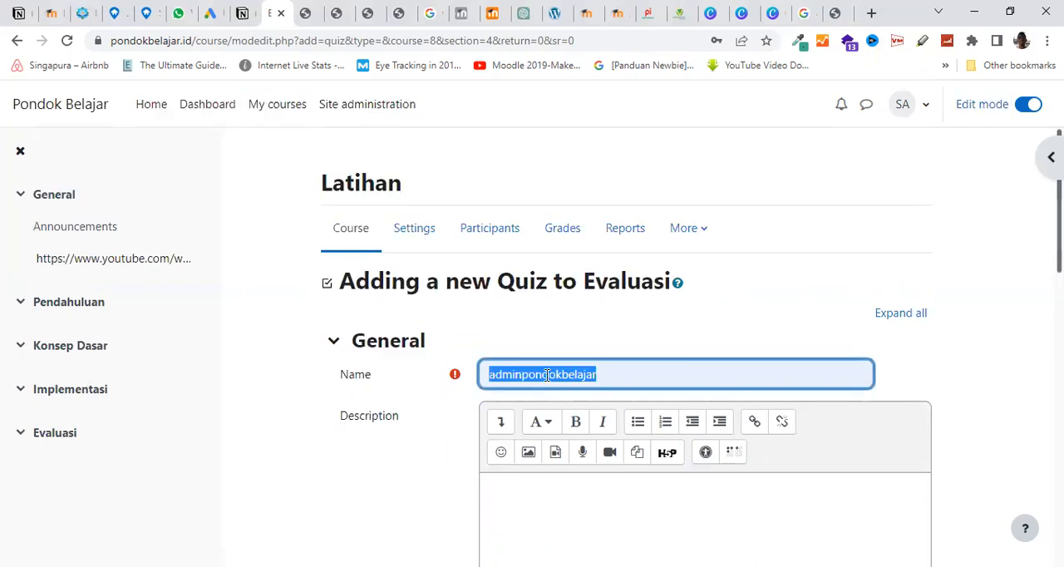
{"action": "type", "text": "Quiz"}
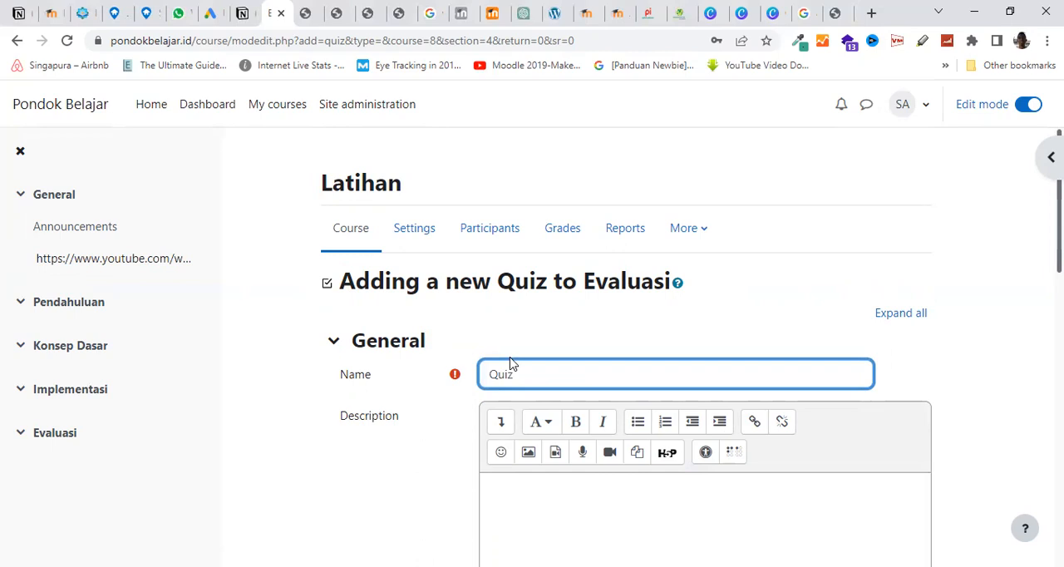
Enable a time limit of 5 minutes in the quiz's timing settings and save the quiz, returning to the course
{"action": "scroll", "coordinate": [431, 397], "scroll_direction": "down", "scroll_amount": 5}
{"action": "left_click", "coordinate": [333, 315]}
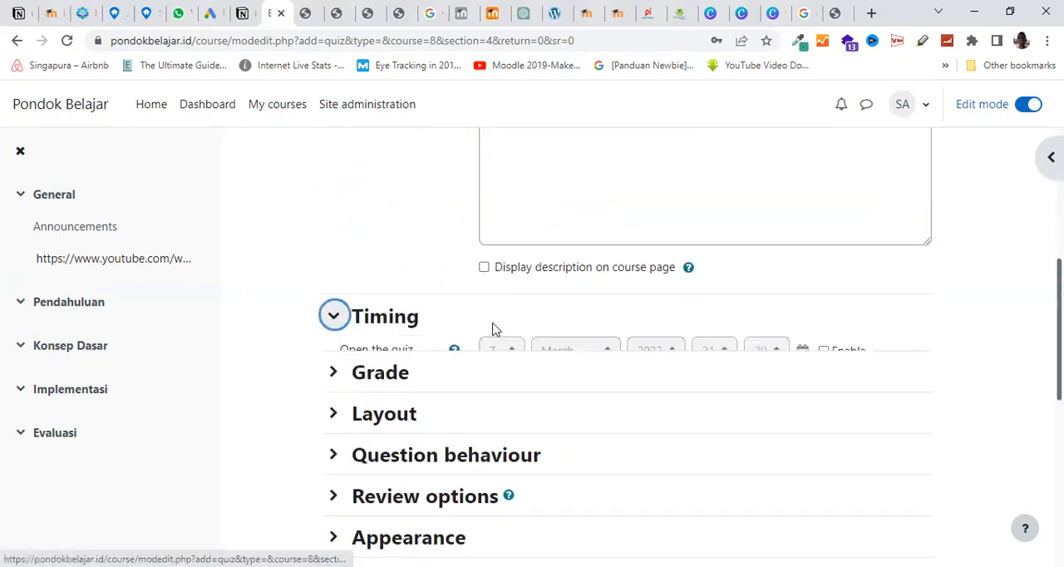
{"action": "left_click", "coordinate": [633, 438]}
{"action": "double_click", "coordinate": [492, 437]}
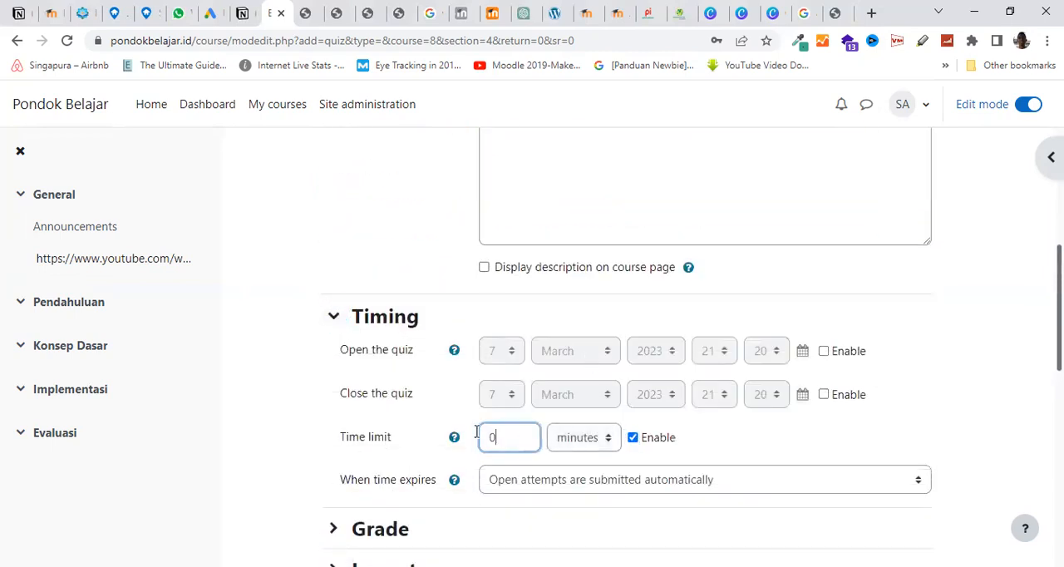
{"action": "type", "text": "5"}
{"action": "left_click", "coordinate": [344, 397]}
{"action": "scroll", "coordinate": [346, 399], "scroll_direction": "down", "scroll_amount": 8}
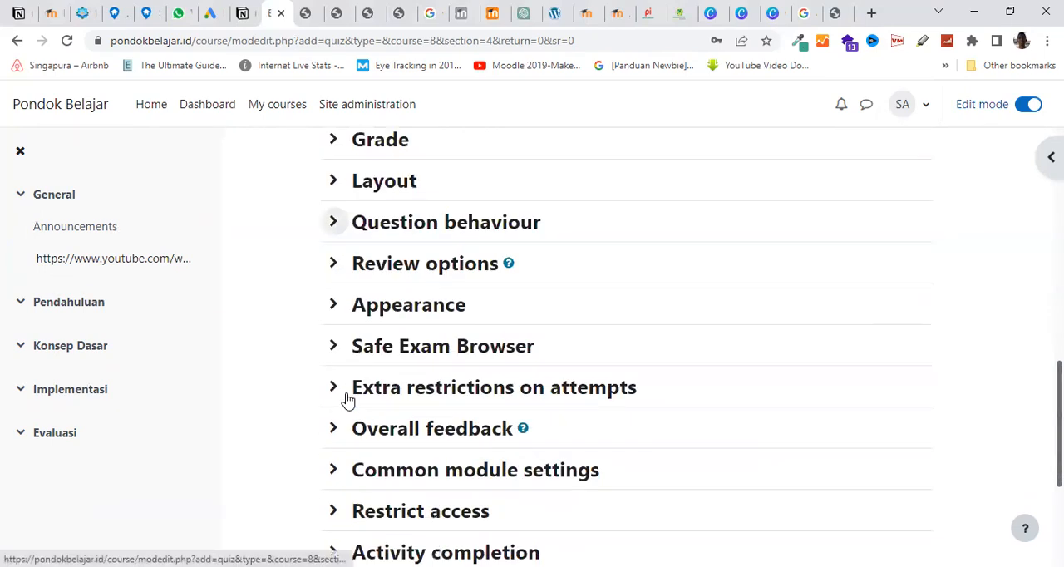
{"action": "scroll", "coordinate": [347, 400], "scroll_direction": "down", "scroll_amount": 1}
{"action": "left_click", "coordinate": [558, 457]}
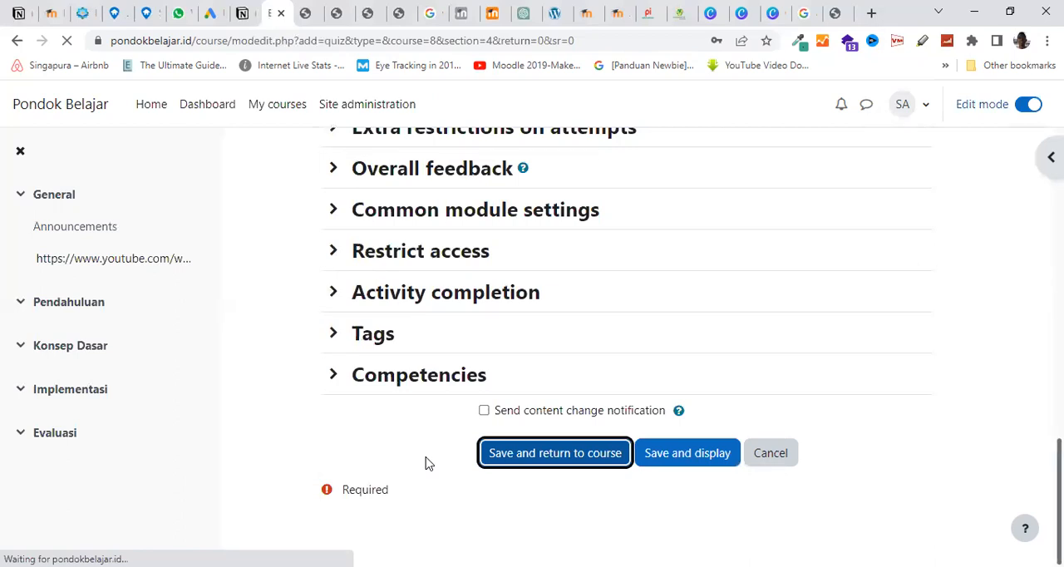
Open the question bank of the Latihan course
{"action": "scroll", "coordinate": [376, 422], "scroll_direction": "up", "scroll_amount": 5}
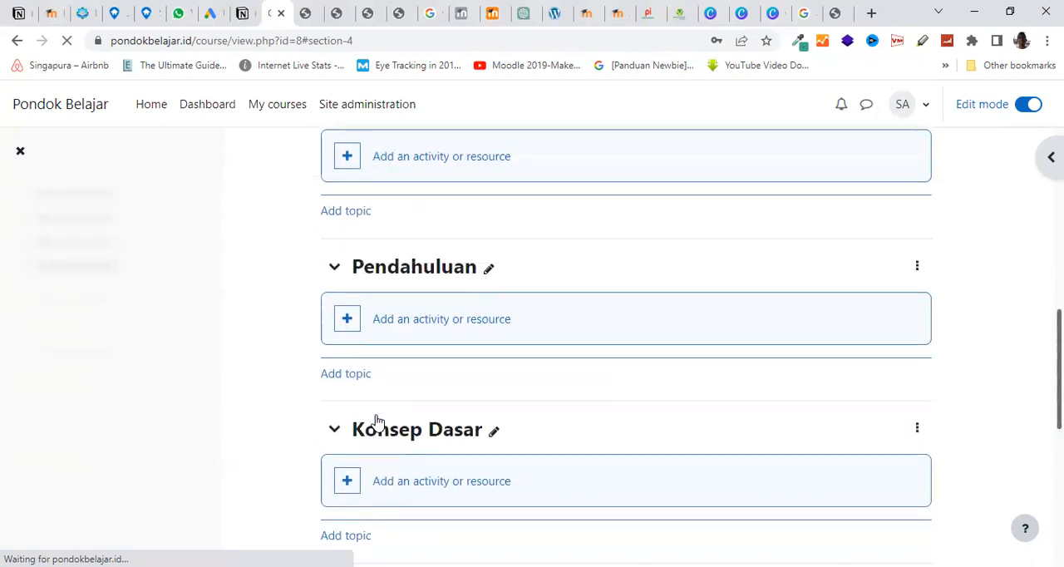
{"action": "left_click", "coordinate": [768, 65]}
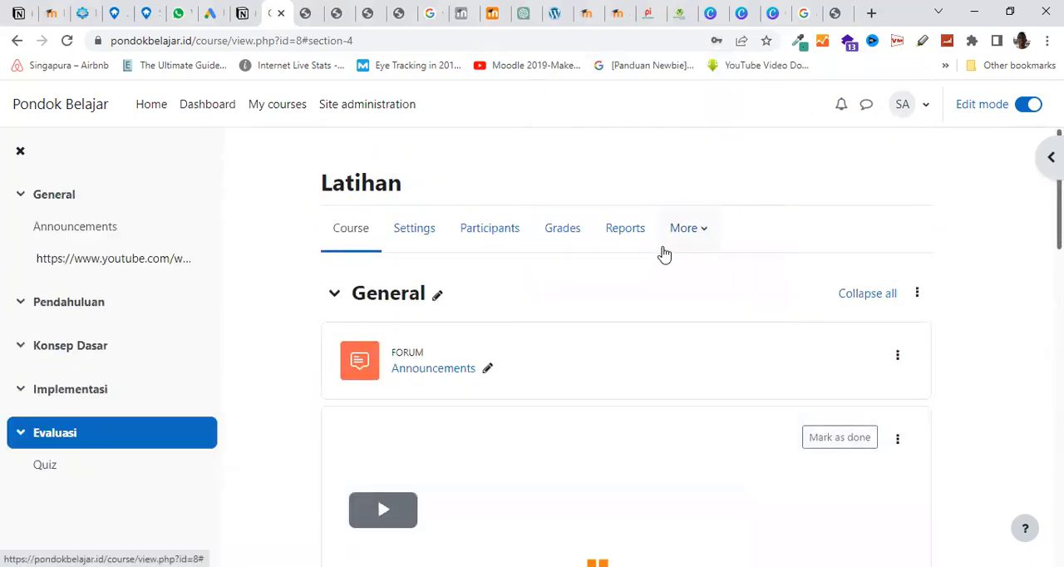
{"action": "left_click", "coordinate": [686, 234]}
{"action": "left_click", "coordinate": [711, 271]}
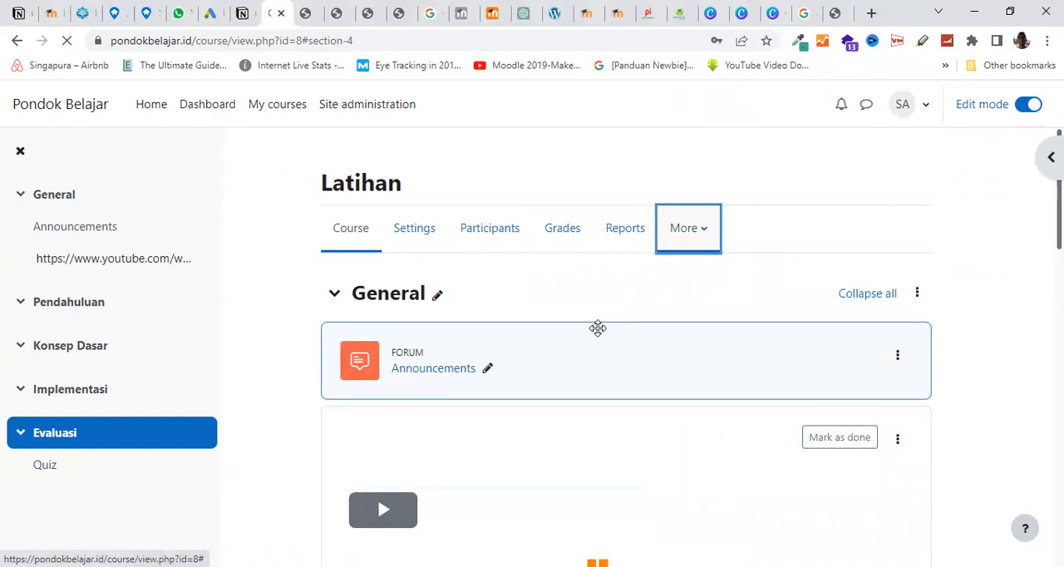
Examine the available question categories and the questions listed under "Default for Lat"
{"action": "scroll", "coordinate": [598, 327], "scroll_direction": "down", "scroll_amount": 3}
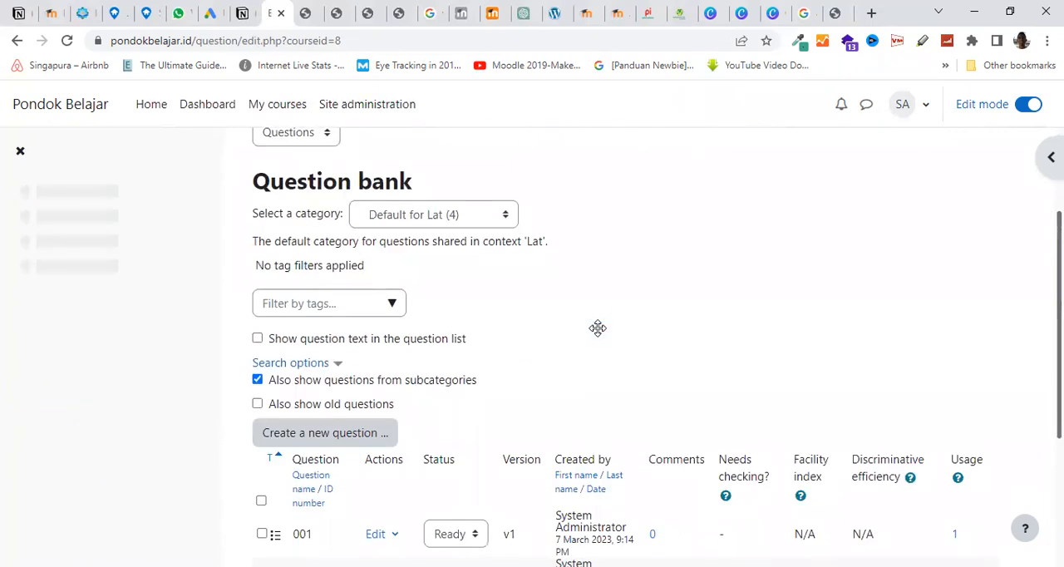
{"action": "scroll", "coordinate": [598, 327], "scroll_direction": "up", "scroll_amount": 3}
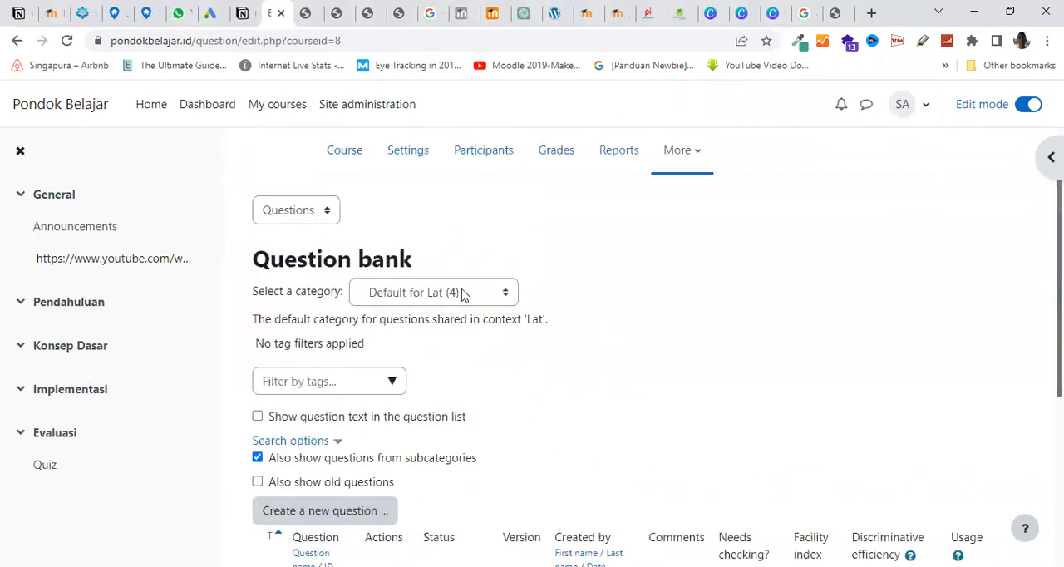
{"action": "left_click", "coordinate": [463, 296]}
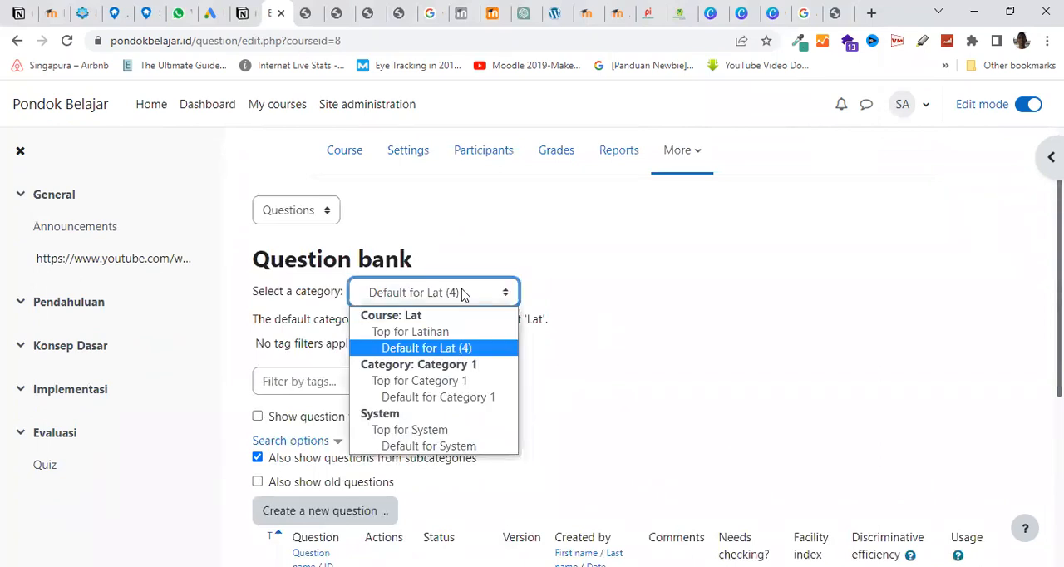
{"action": "scroll", "coordinate": [542, 340], "scroll_direction": "down", "scroll_amount": 4}
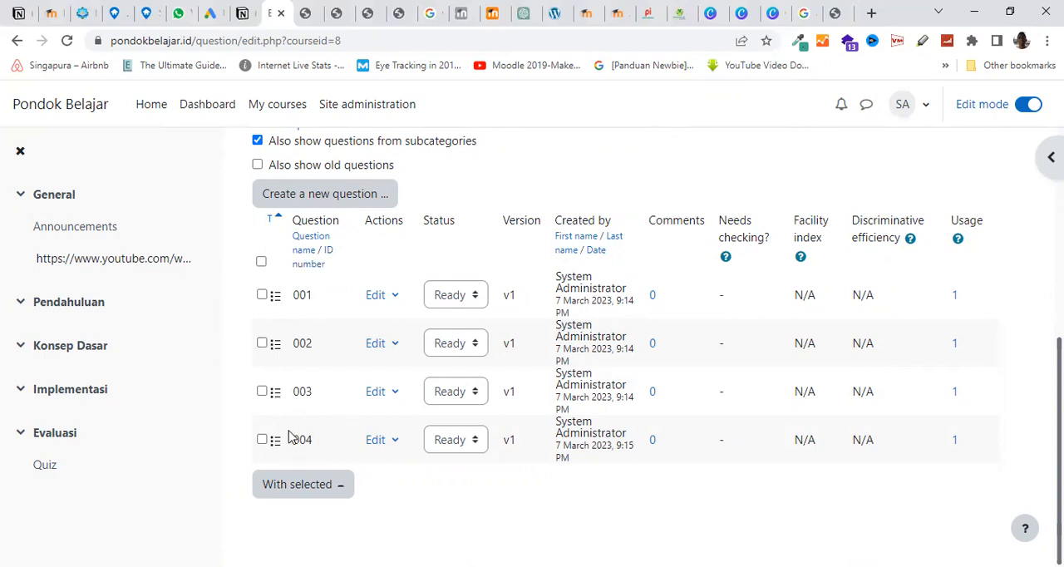
{"action": "scroll", "coordinate": [345, 455], "scroll_direction": "up", "scroll_amount": 2}
{"action": "scroll", "coordinate": [347, 459], "scroll_direction": "up", "scroll_amount": 3}
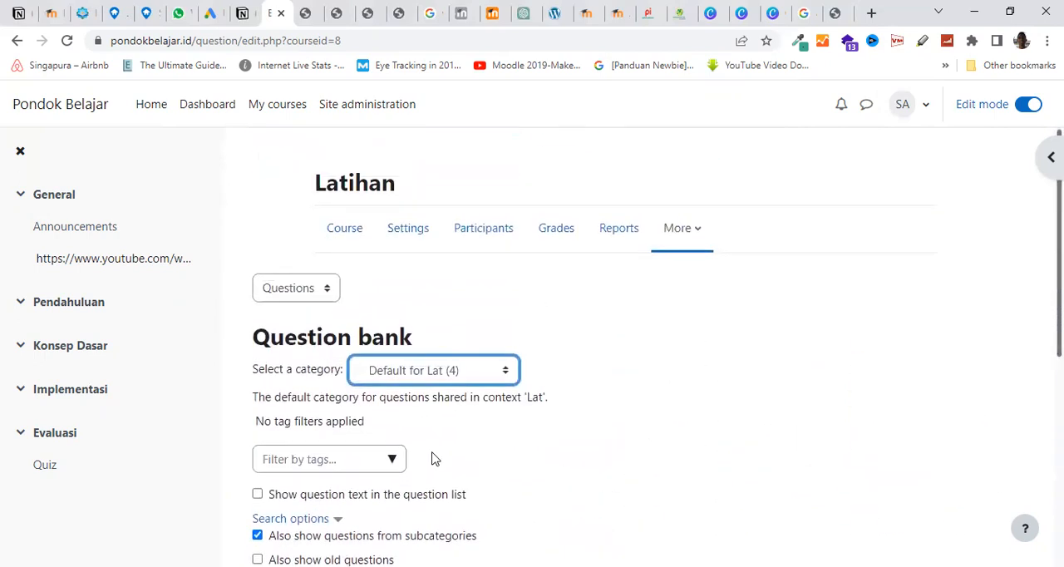
Return to the course and open the question editing page of the quiz in the Evaluasi topic
{"action": "left_click", "coordinate": [354, 240]}
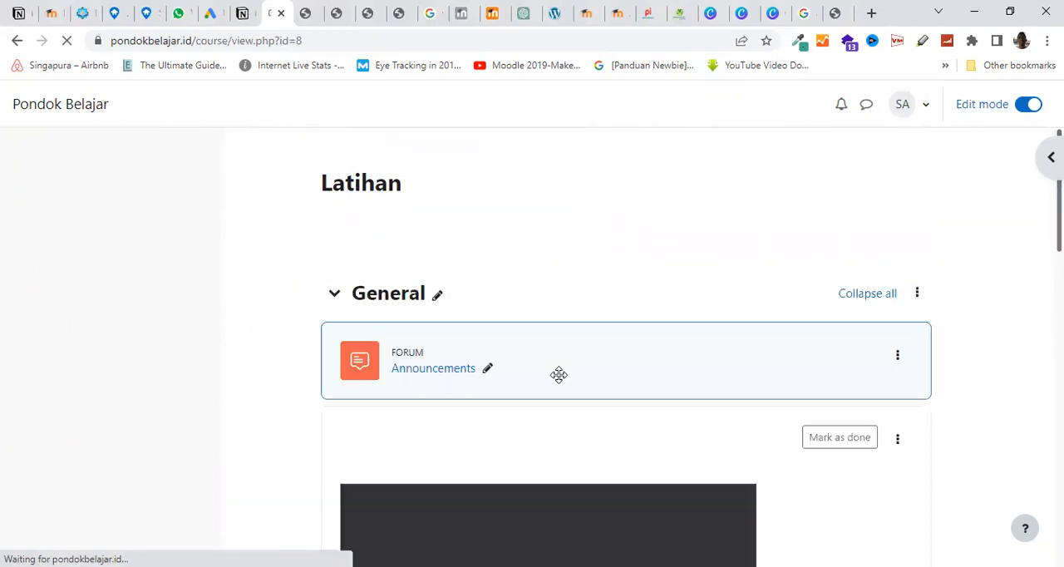
{"action": "scroll", "coordinate": [559, 381], "scroll_direction": "down", "scroll_amount": 5}
{"action": "scroll", "coordinate": [559, 381], "scroll_direction": "down", "scroll_amount": 9}
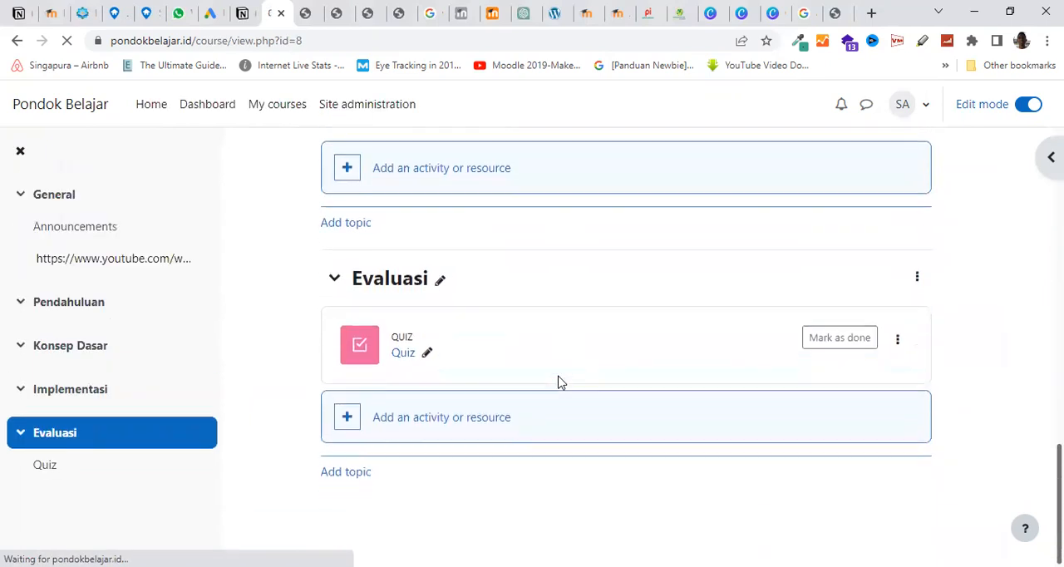
{"action": "left_click", "coordinate": [400, 353]}
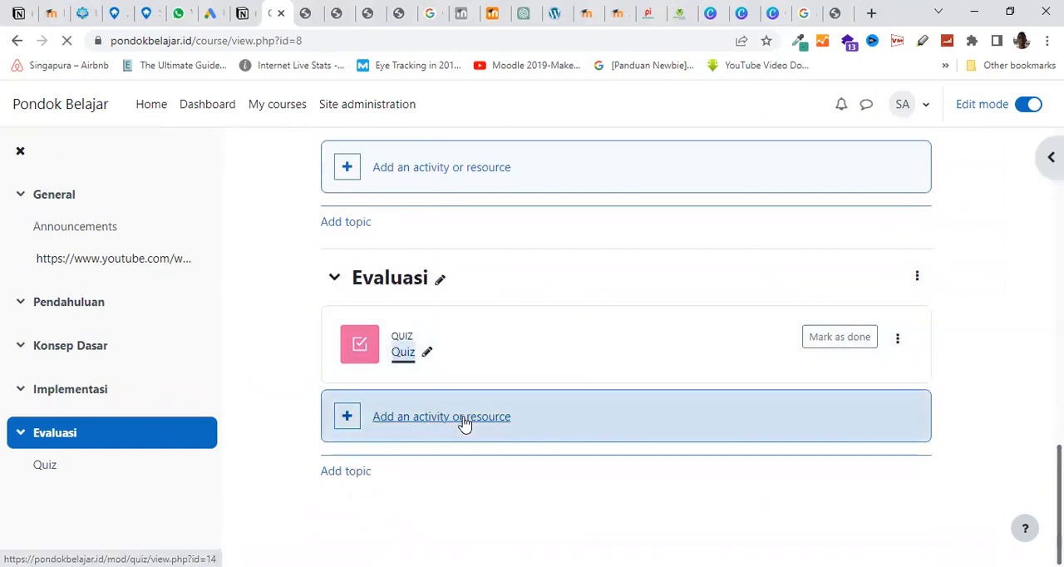
{"action": "scroll", "coordinate": [505, 428], "scroll_direction": "down", "scroll_amount": 1}
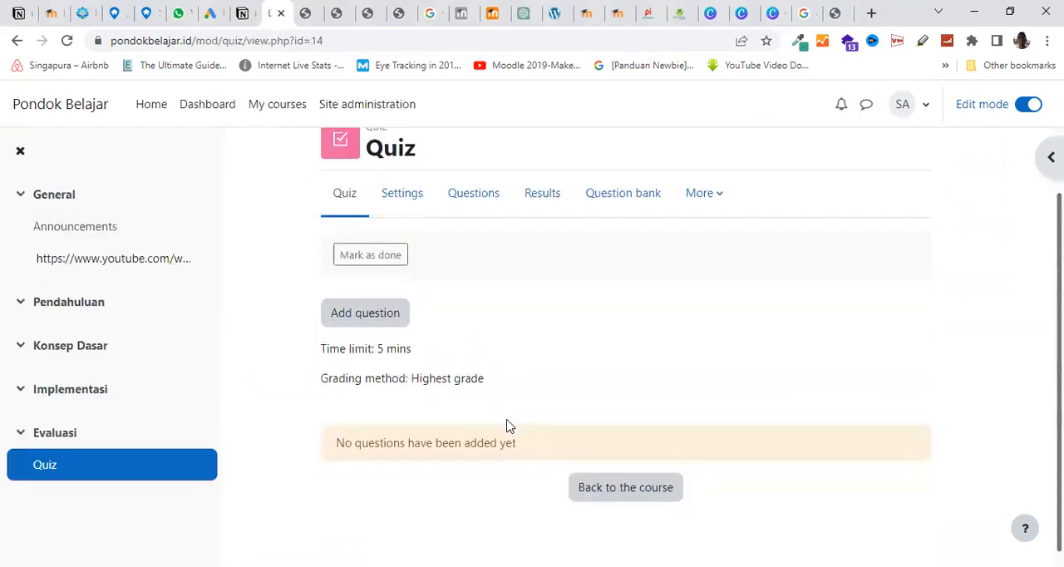
{"action": "left_click", "coordinate": [373, 301]}
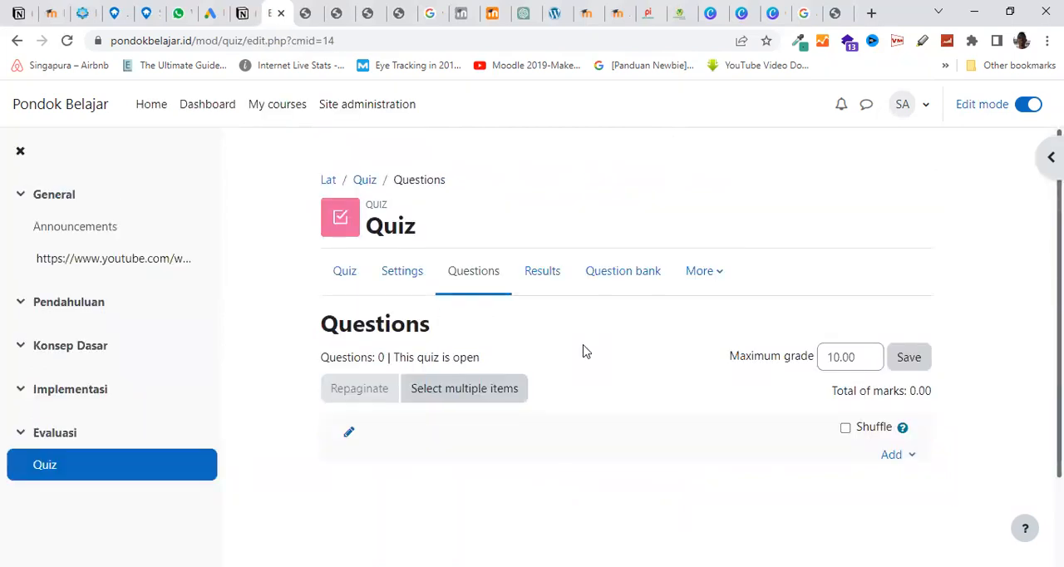
Add all questions, 001 to 004, from the question bank category "Default for Lat" to the quiz
{"action": "scroll", "coordinate": [798, 366], "scroll_direction": "down", "scroll_amount": 1}
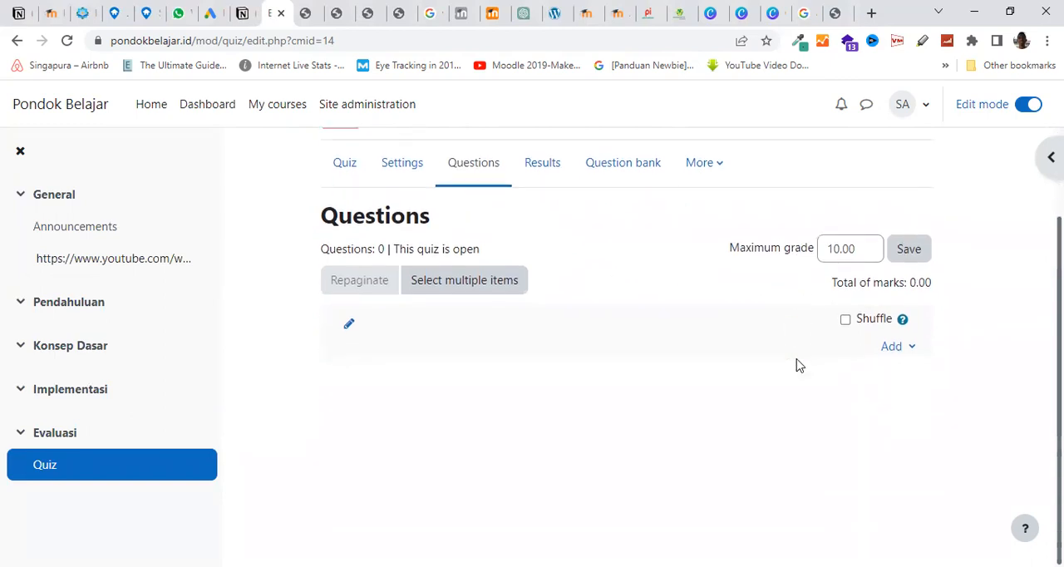
{"action": "left_click", "coordinate": [910, 353]}
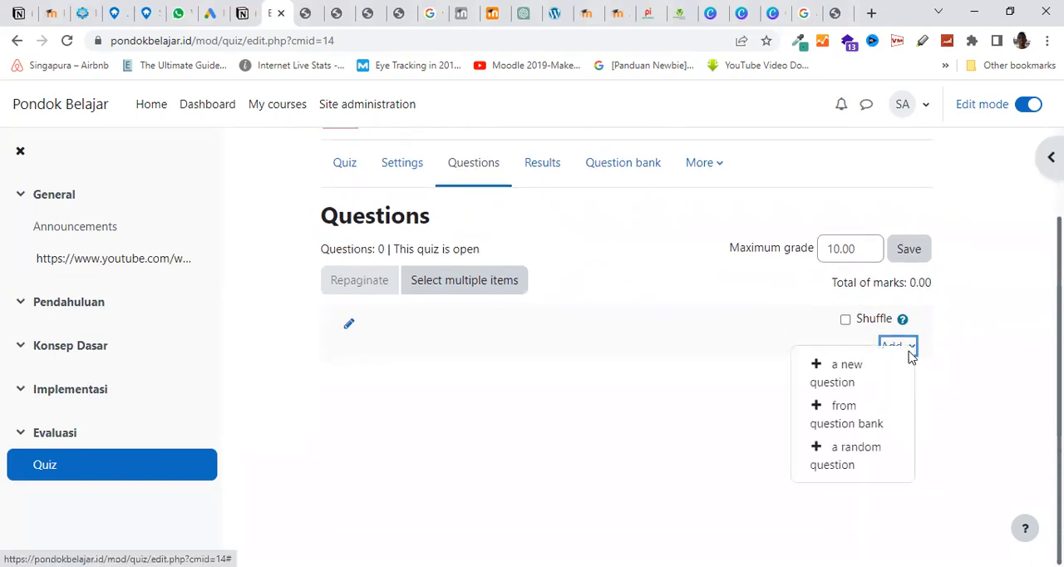
{"action": "left_click", "coordinate": [836, 423]}
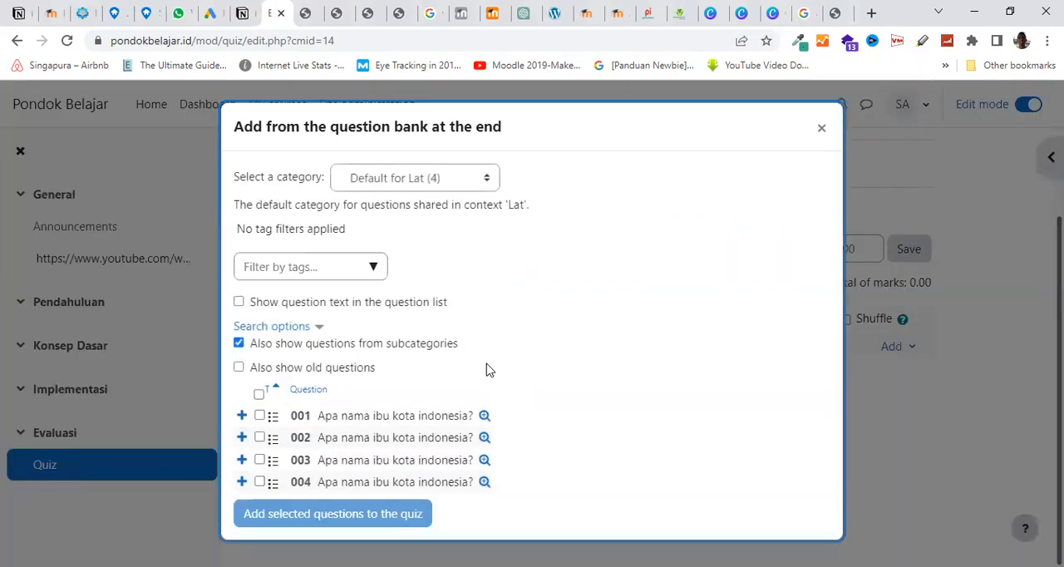
{"action": "left_click", "coordinate": [259, 394]}
{"action": "left_click", "coordinate": [347, 516]}
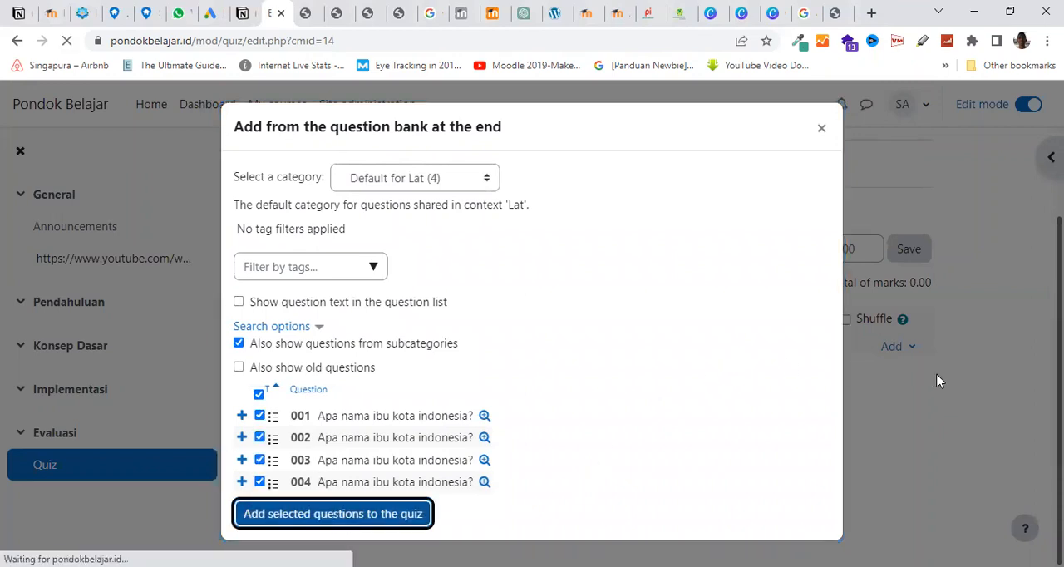
{"action": "scroll", "coordinate": [947, 373], "scroll_direction": "down", "scroll_amount": 3}
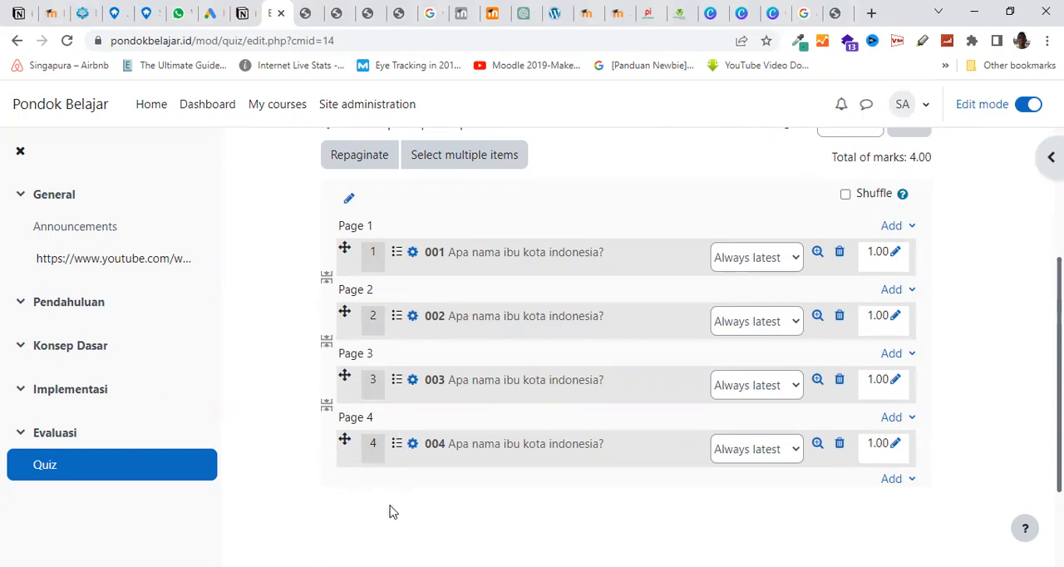
Remove the page break between questions 001 and 002 and save the quiz's maximum grade of 10.00
{"action": "scroll", "coordinate": [306, 424], "scroll_direction": "up", "scroll_amount": 1}
{"action": "scroll", "coordinate": [300, 418], "scroll_direction": "down", "scroll_amount": 1}
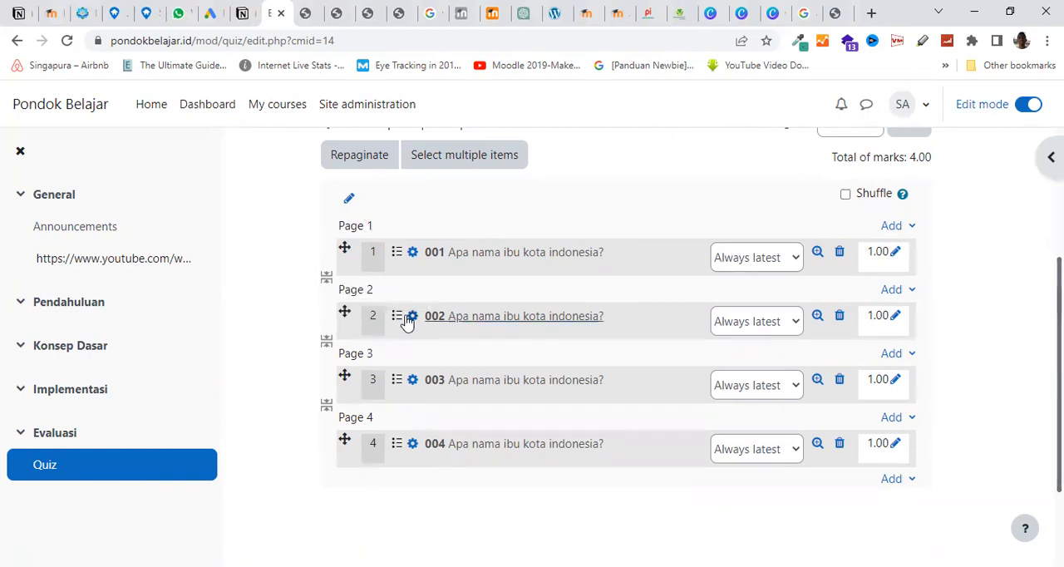
{"action": "left_click", "coordinate": [326, 277]}
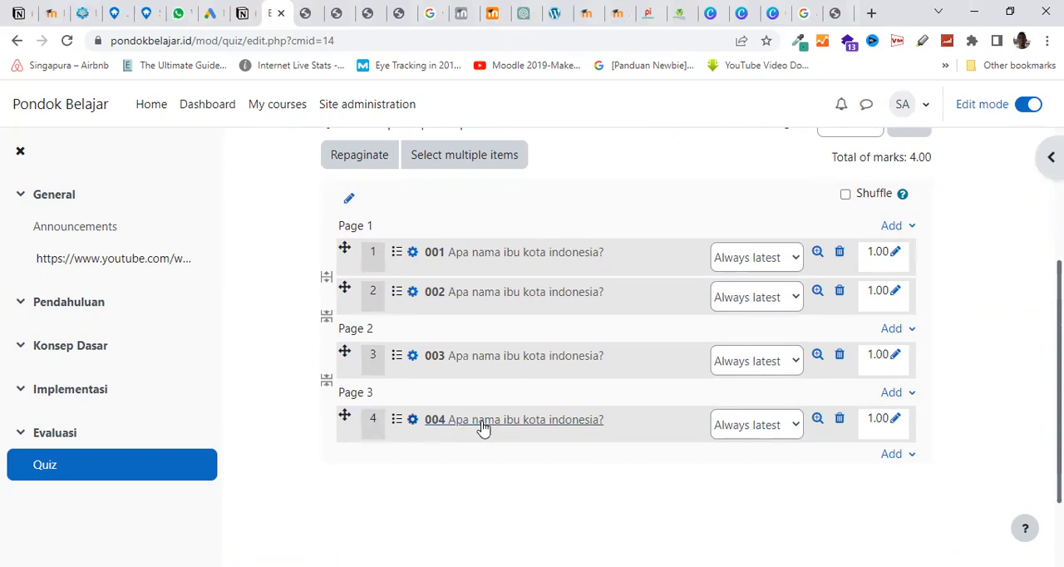
{"action": "scroll", "coordinate": [480, 430], "scroll_direction": "up", "scroll_amount": 2}
{"action": "left_click", "coordinate": [899, 287]}
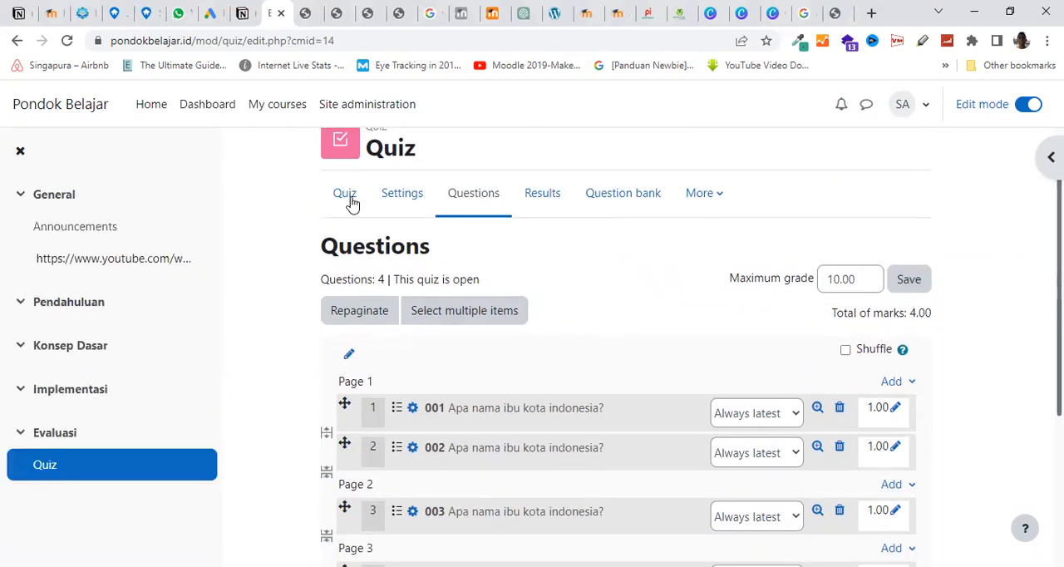
Start a preview attempt of the quiz and examine questions 1 and 2 on its first page
{"action": "left_click", "coordinate": [349, 200]}
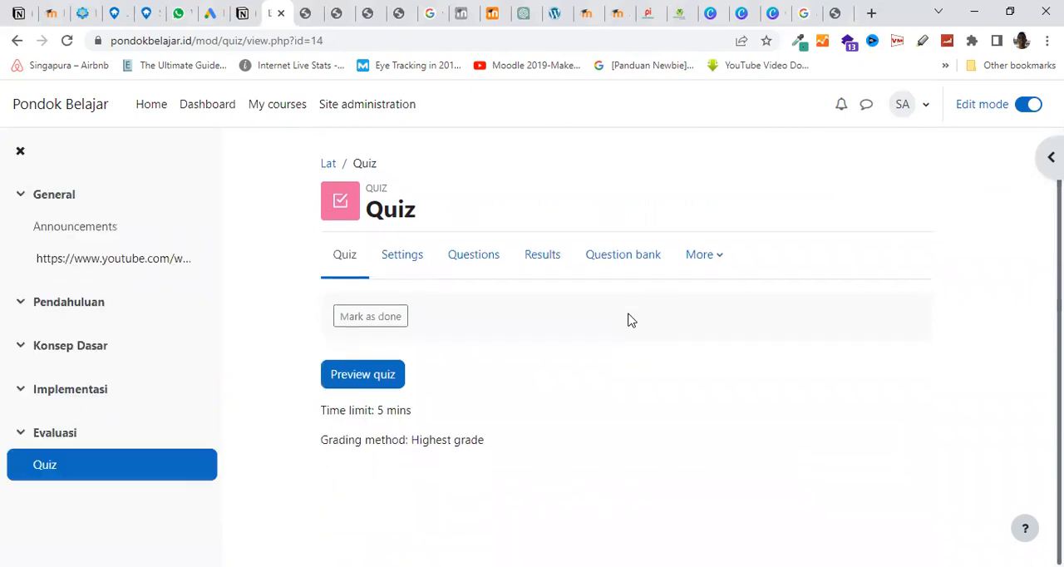
{"action": "left_click", "coordinate": [371, 380]}
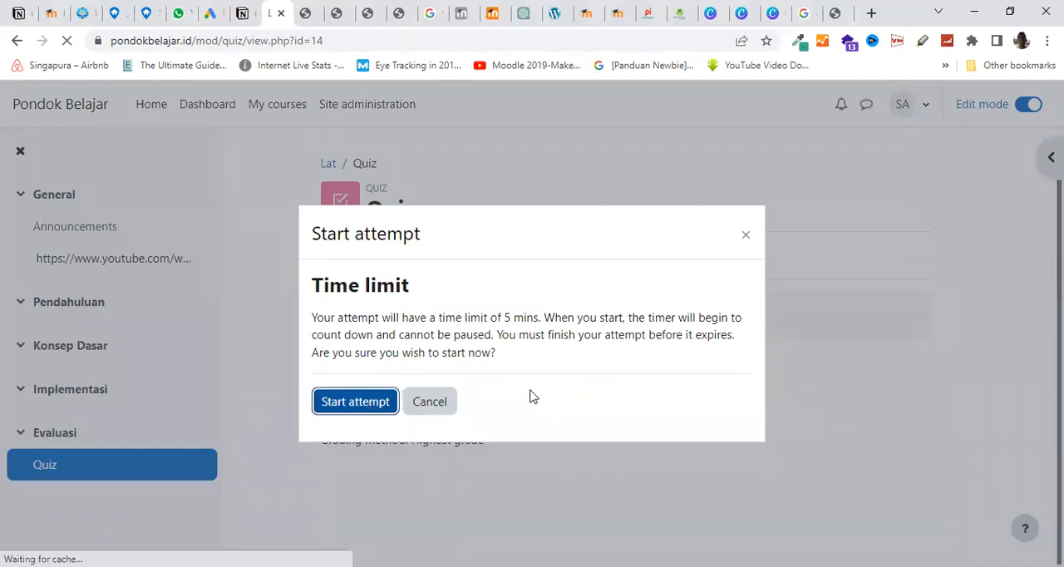
{"action": "scroll", "coordinate": [532, 397], "scroll_direction": "down", "scroll_amount": 4}
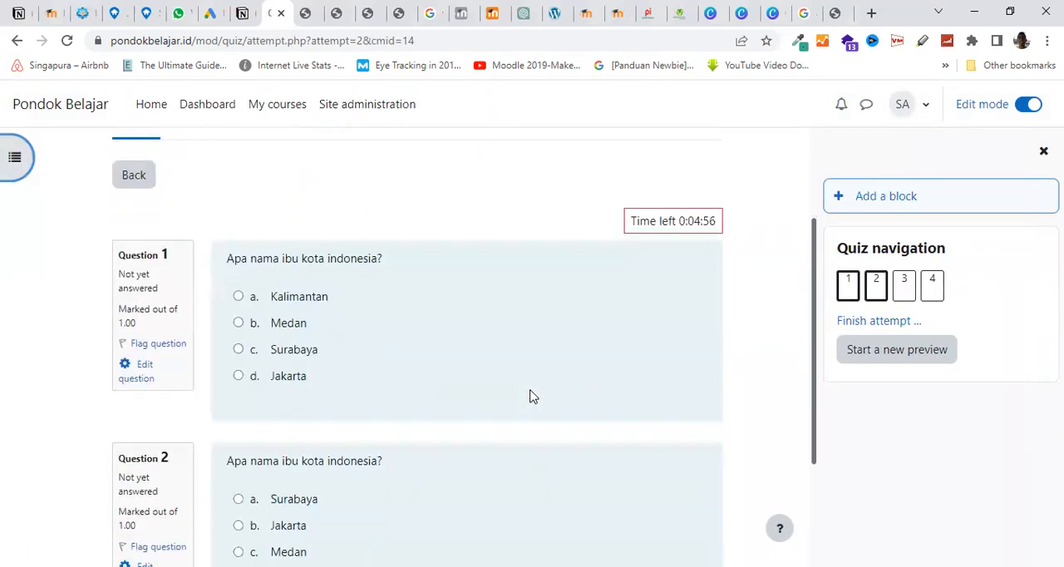
{"action": "scroll", "coordinate": [533, 397], "scroll_direction": "up", "scroll_amount": 3}
{"action": "scroll", "coordinate": [533, 396], "scroll_direction": "down", "scroll_amount": 2}
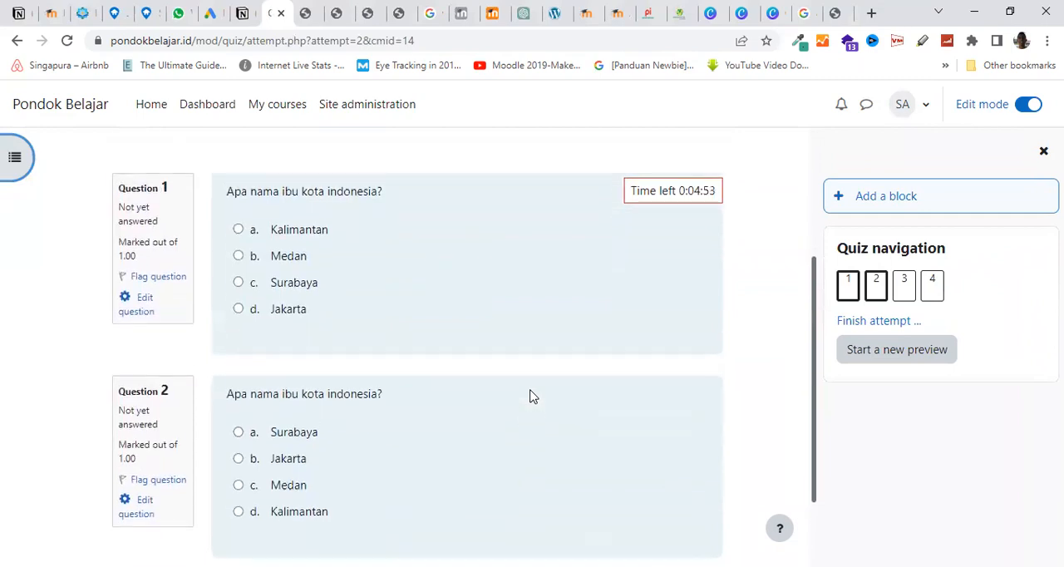
{"action": "scroll", "coordinate": [532, 397], "scroll_direction": "up", "scroll_amount": 1}
{"action": "scroll", "coordinate": [531, 397], "scroll_direction": "down", "scroll_amount": 1}
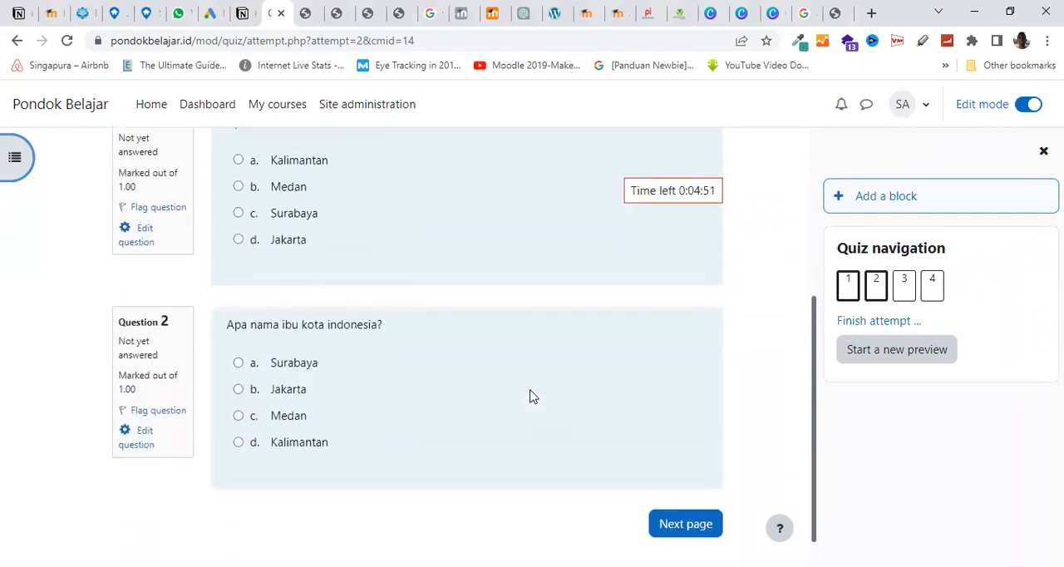
Advance the preview attempt to question 3, examine its answer options, and continue to the following page without answering
{"action": "left_click", "coordinate": [680, 490]}
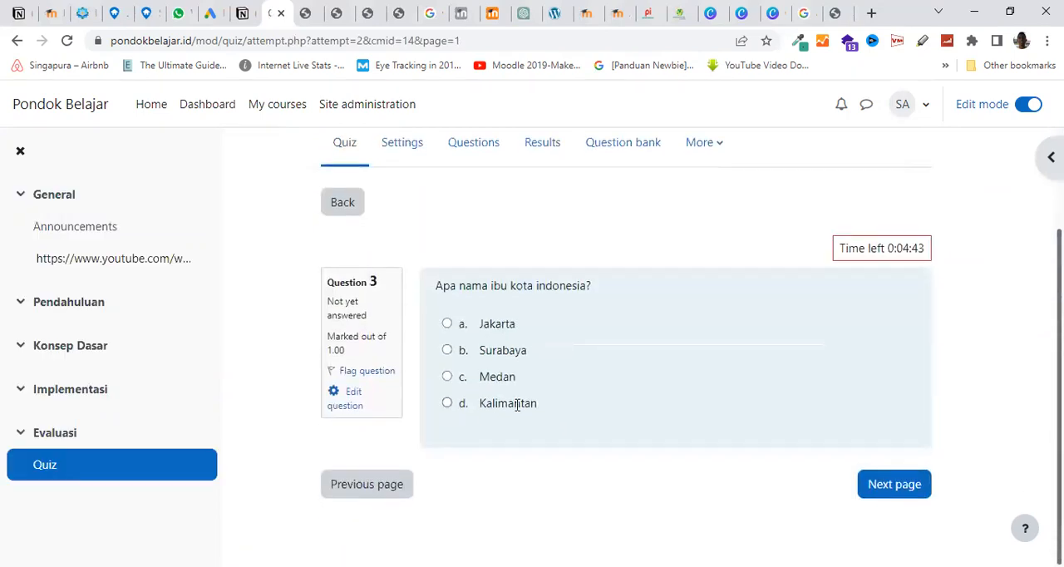
{"action": "scroll", "coordinate": [527, 391], "scroll_direction": "up", "scroll_amount": 1}
{"action": "scroll", "coordinate": [527, 391], "scroll_direction": "down", "scroll_amount": 1}
{"action": "scroll", "coordinate": [528, 385], "scroll_direction": "up", "scroll_amount": 1}
{"action": "scroll", "coordinate": [582, 407], "scroll_direction": "down", "scroll_amount": 1}
{"action": "left_click", "coordinate": [886, 487]}
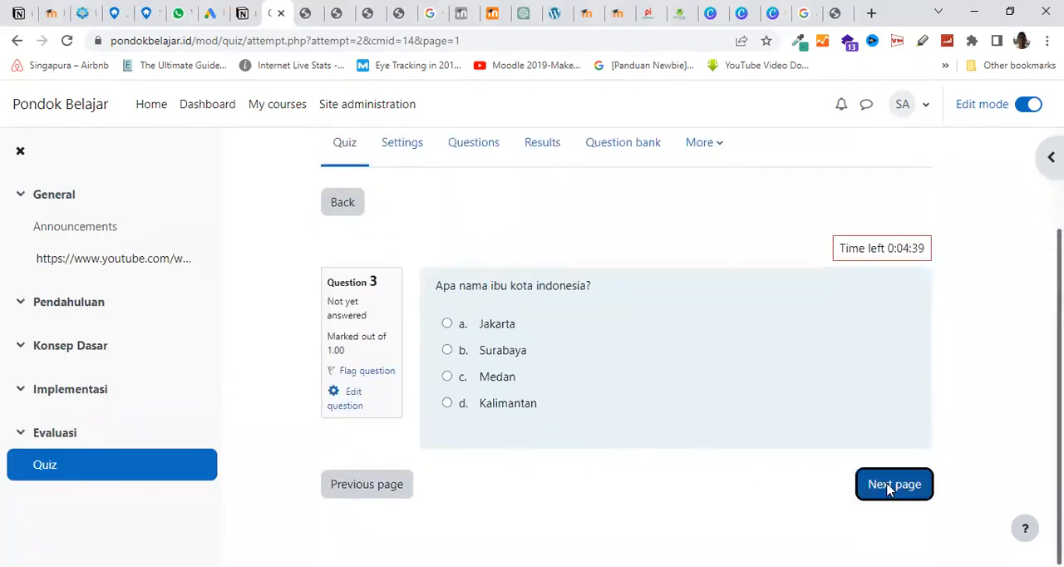